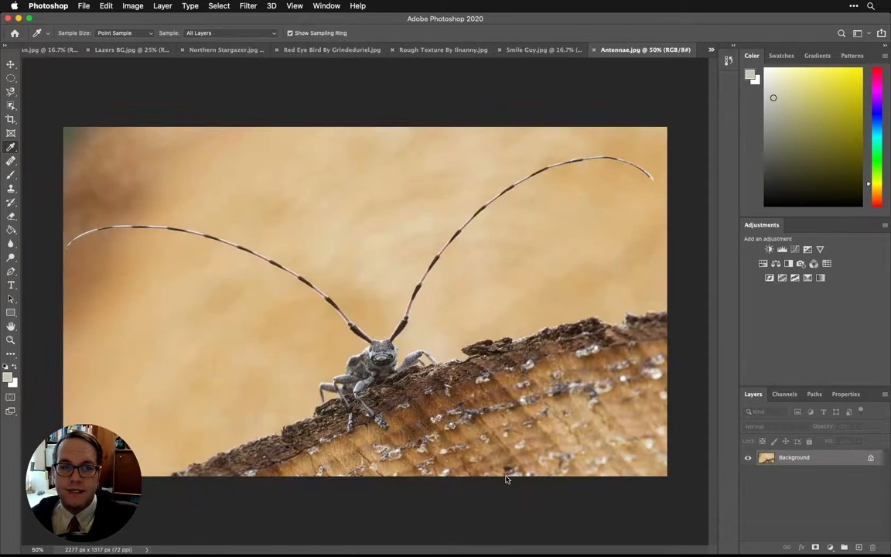
Step: Switch to the Smile Guy.jpg image and activate the Crop tool
click(526, 49)
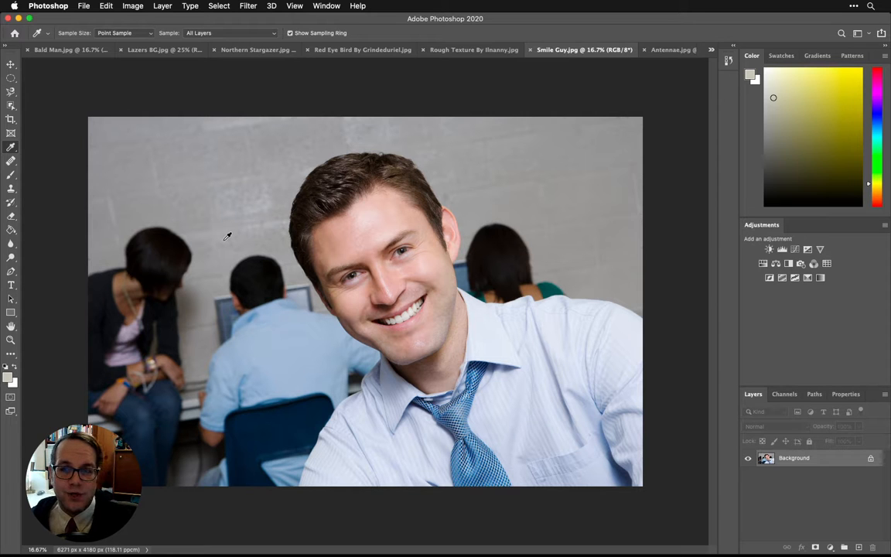
click(10, 121)
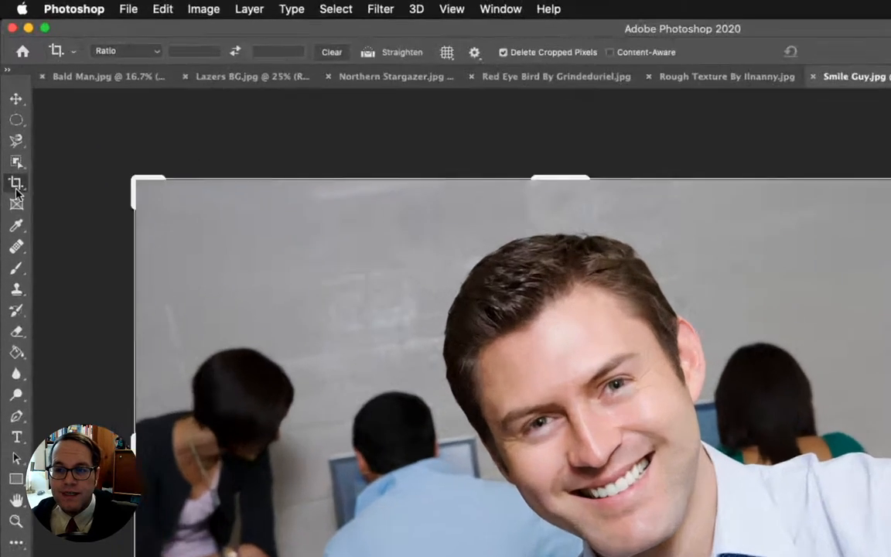
click(16, 192)
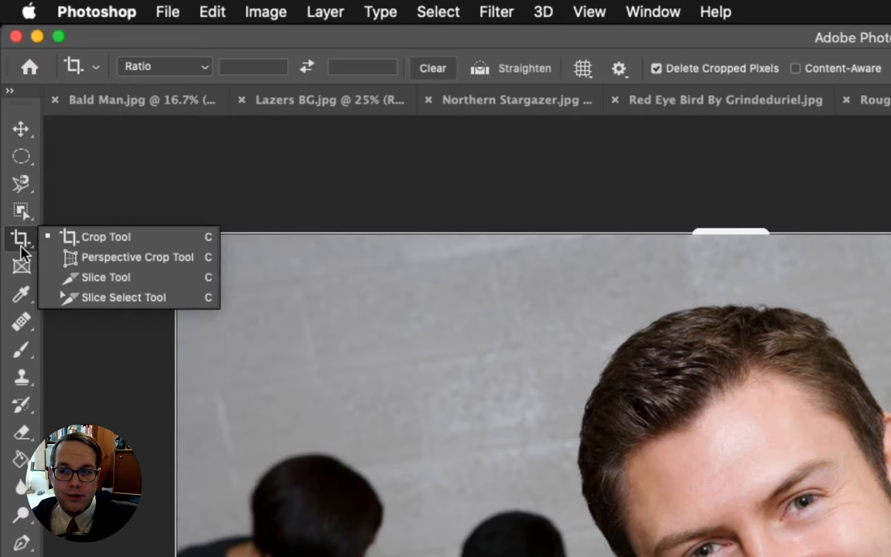
click(26, 240)
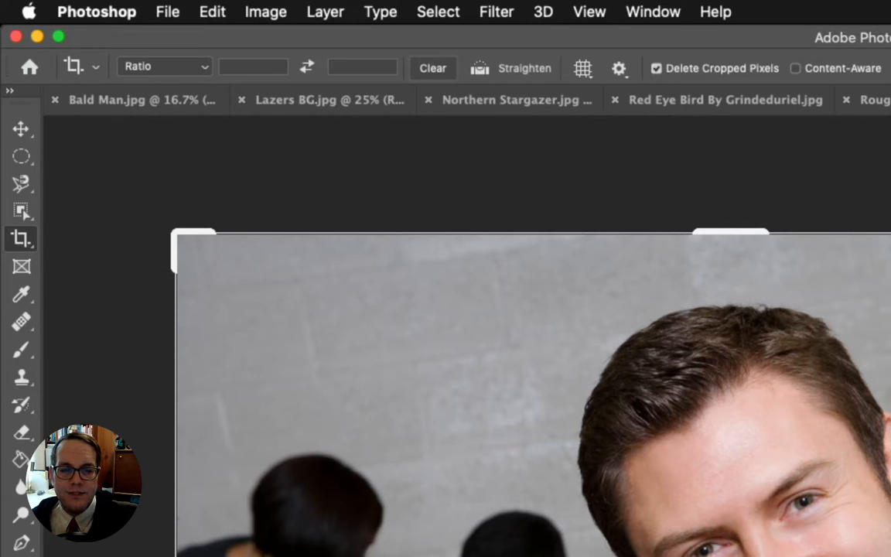
drag(117, 412, 89, 259)
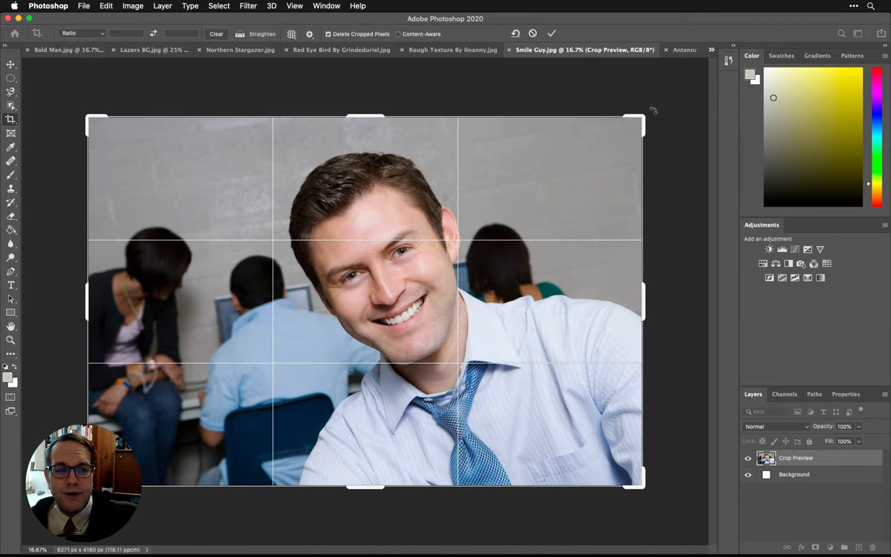
Step: Try rotating the crop box, then undo the rotation
drag(653, 110, 656, 270)
key(super+z)
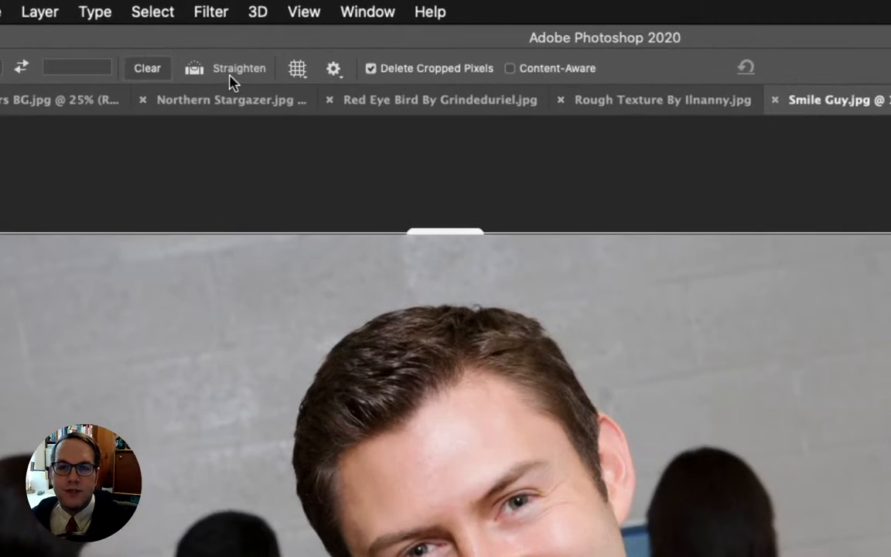
Step: Shrink the crop box around the smiling man and rotate the image about 27.1° inside it
click(221, 76)
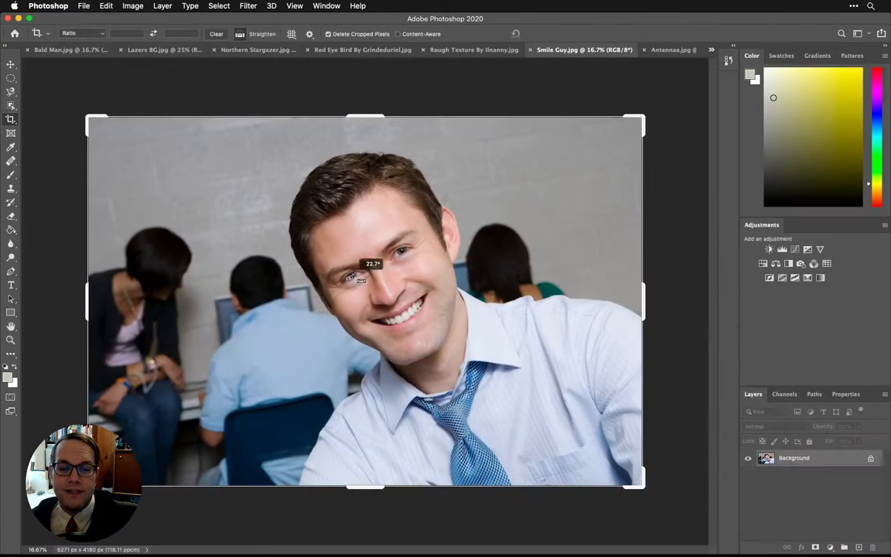
drag(363, 353, 441, 319)
drag(410, 253, 404, 251)
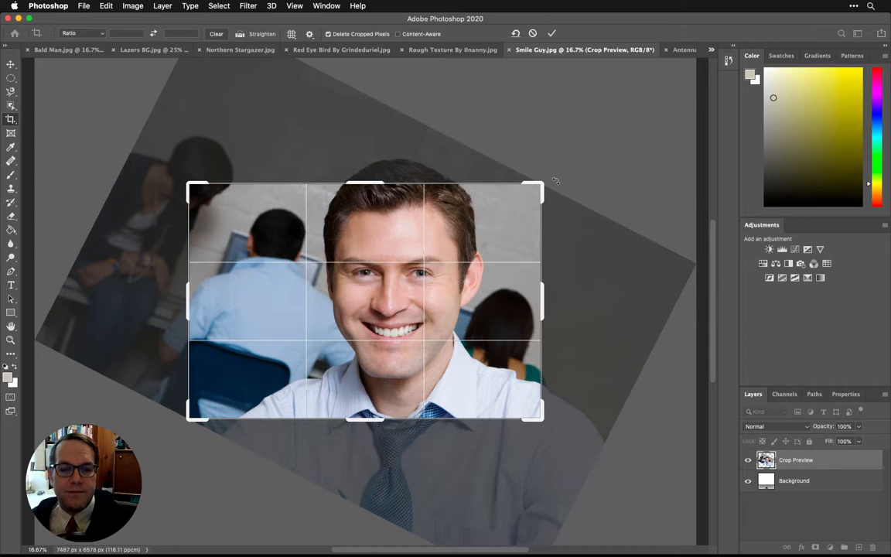
drag(559, 183, 560, 185)
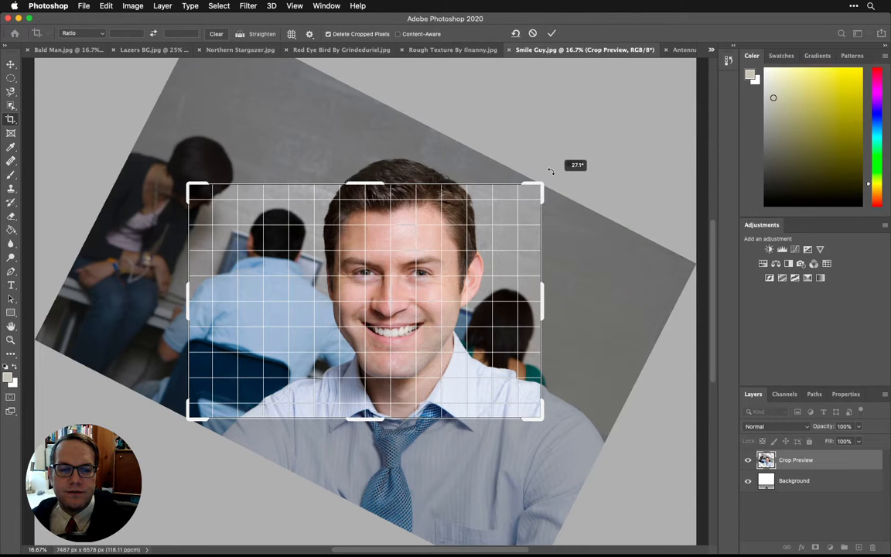
drag(550, 170, 561, 189)
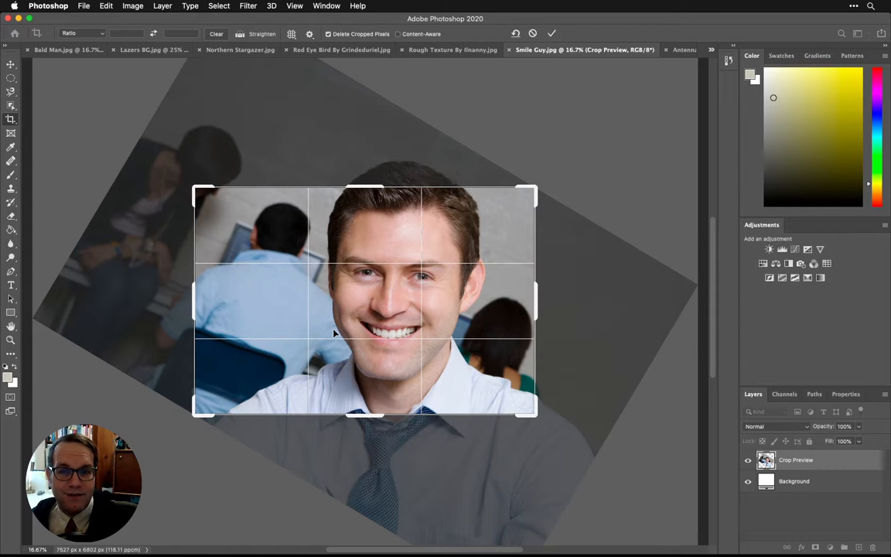
Step: Extend the crop box's top and bottom edges to include the man's tie, then apply the crop
drag(360, 187, 354, 140)
scroll(497, 414, down, 5)
scroll(497, 418, up, 2)
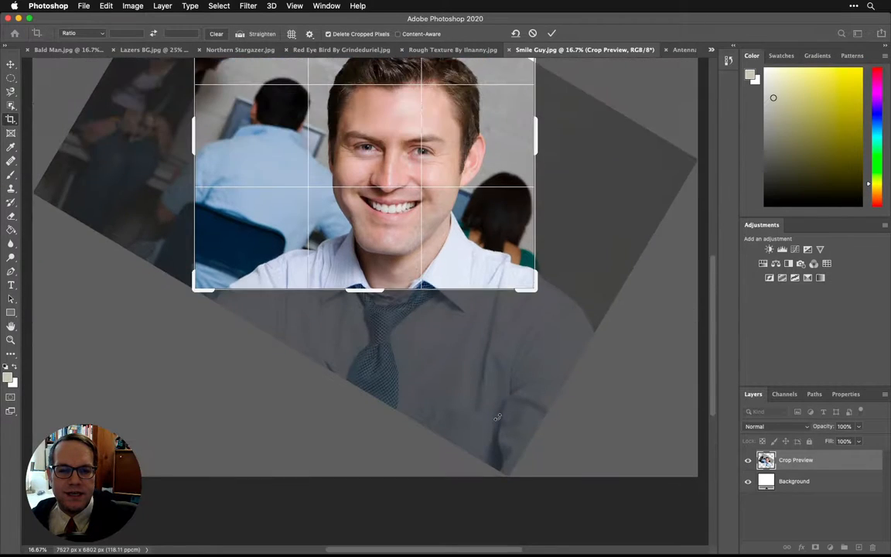
scroll(497, 418, down, 1)
drag(364, 280, 378, 360)
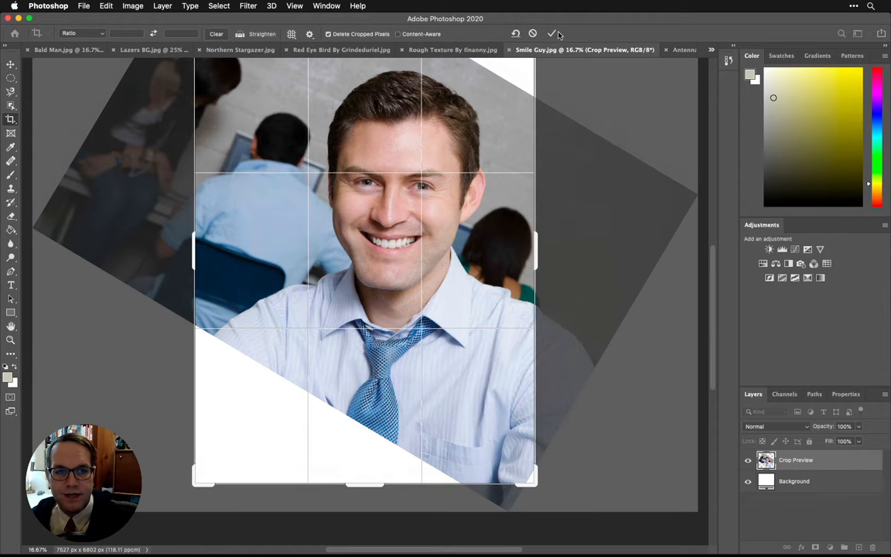
key(Return)
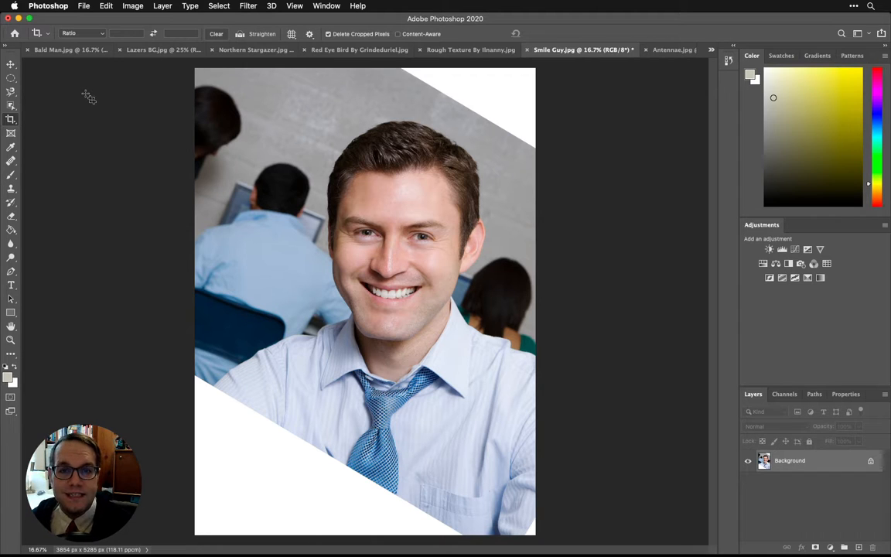
Step: Select the blank white corner at the image's upper right with the Polygonal Lasso tool
click(12, 78)
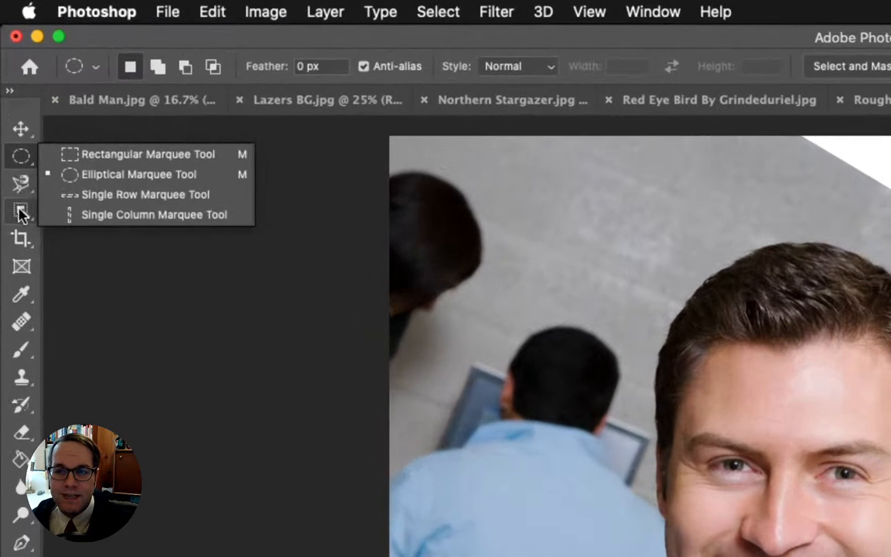
click(11, 92)
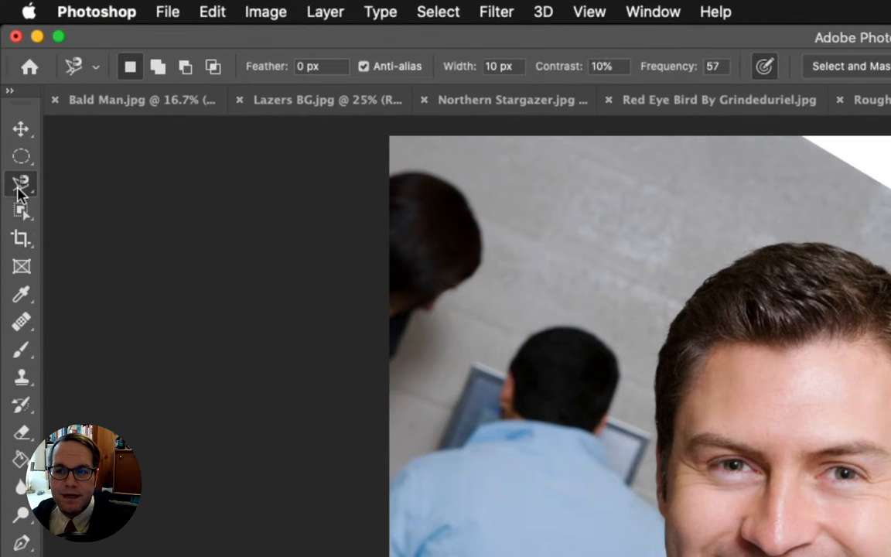
click(20, 192)
click(85, 206)
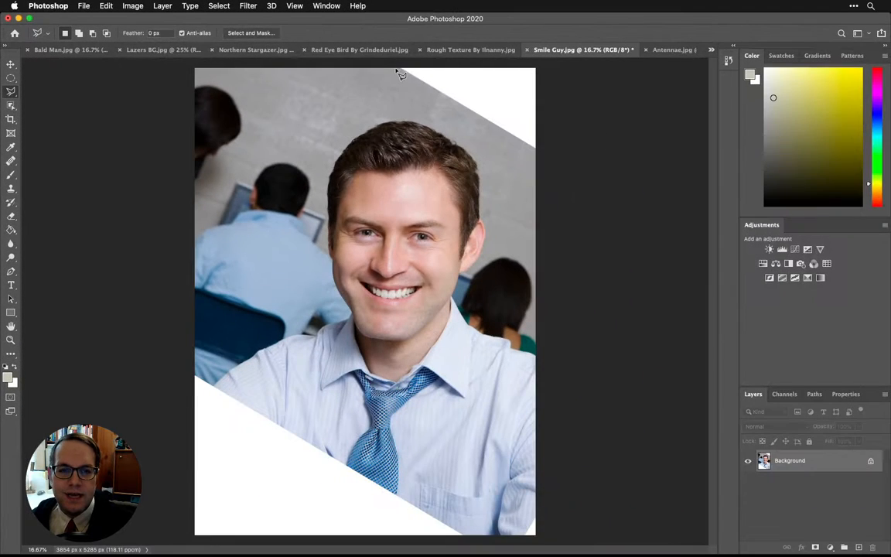
click(398, 69)
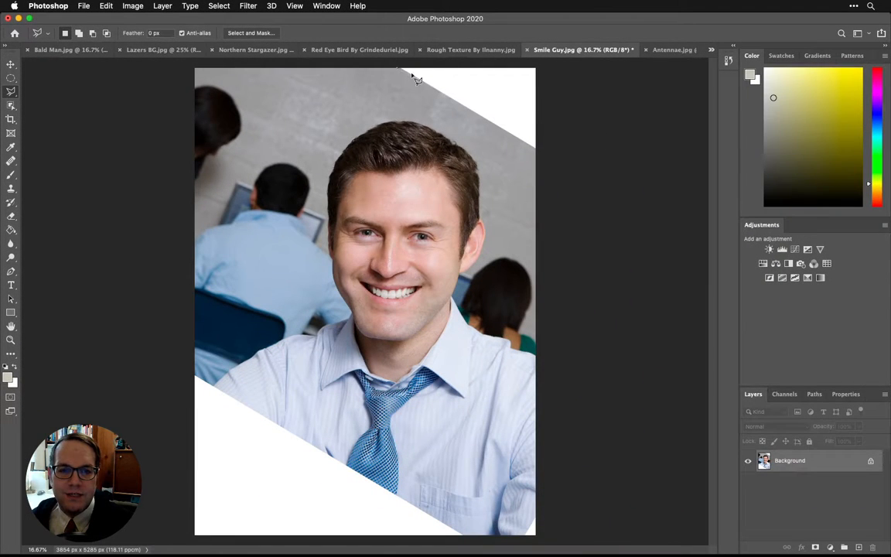
click(534, 147)
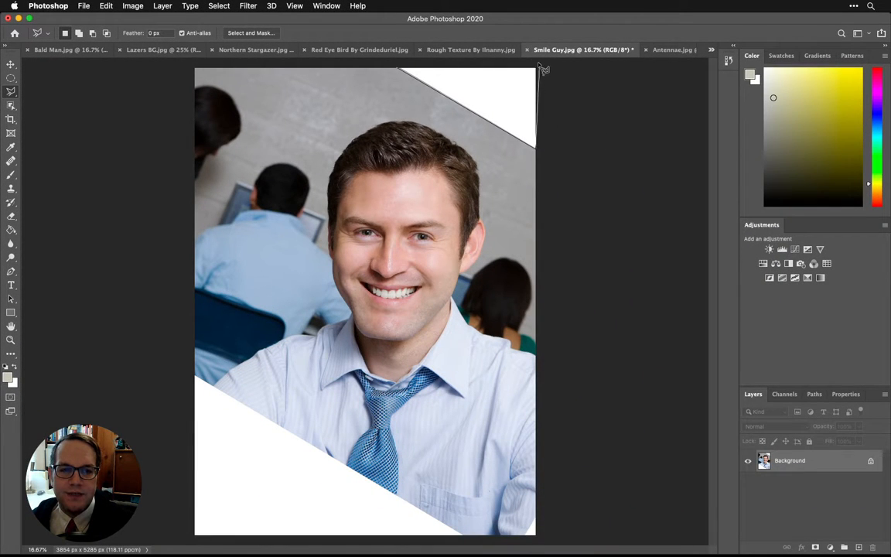
click(397, 70)
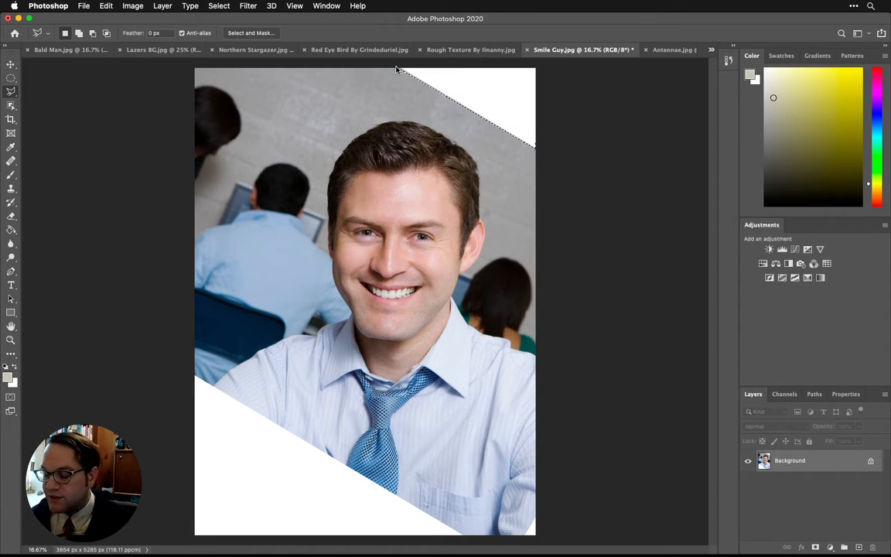
Step: Fill the selection with Content-Aware contents, Color Adaptation on, Normal mode, 100% opacity
key(shift+BackSpace)
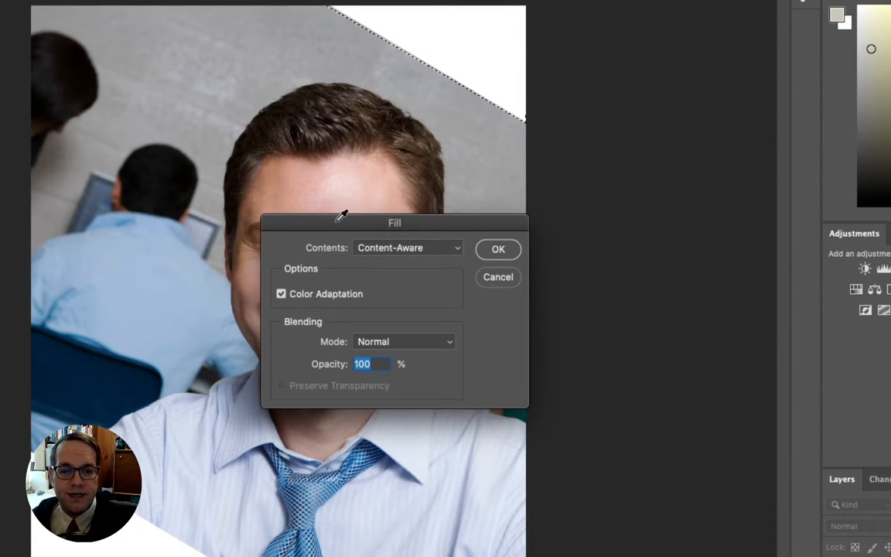
drag(342, 222, 646, 153)
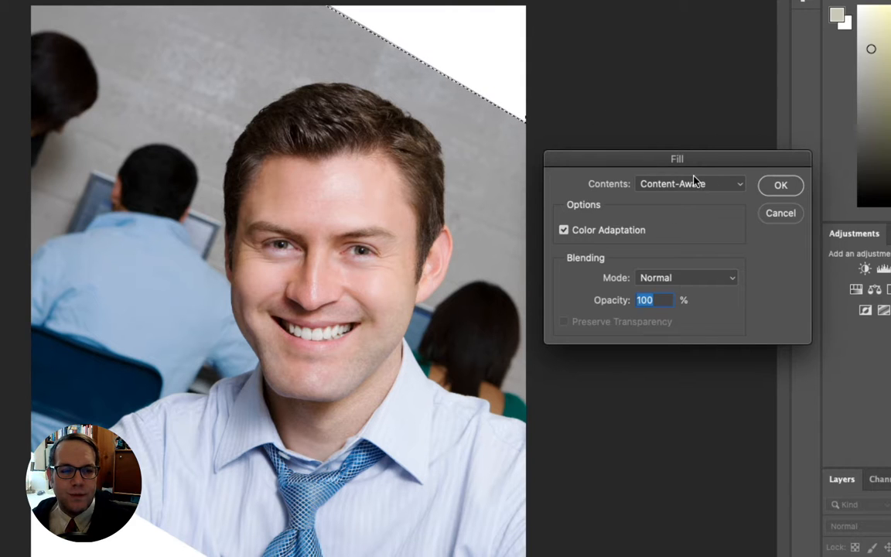
drag(704, 162, 423, 179)
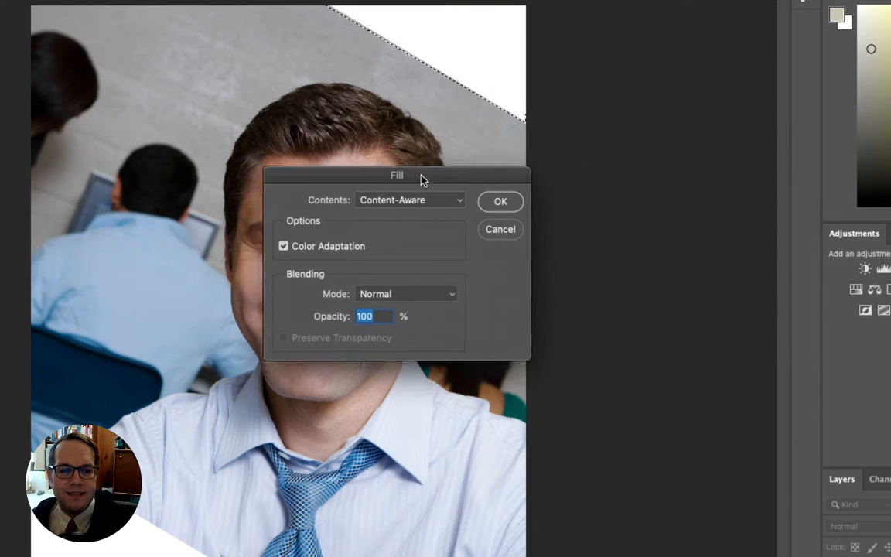
click(502, 202)
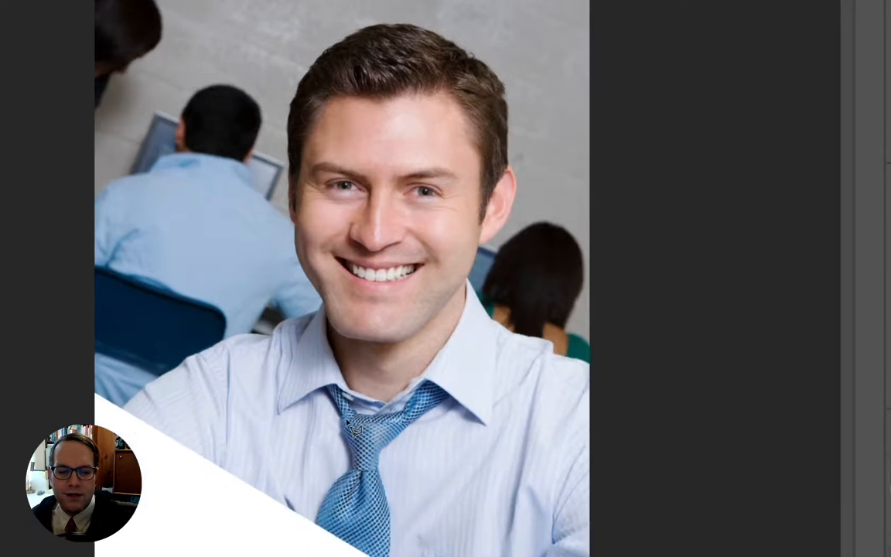
key(space)
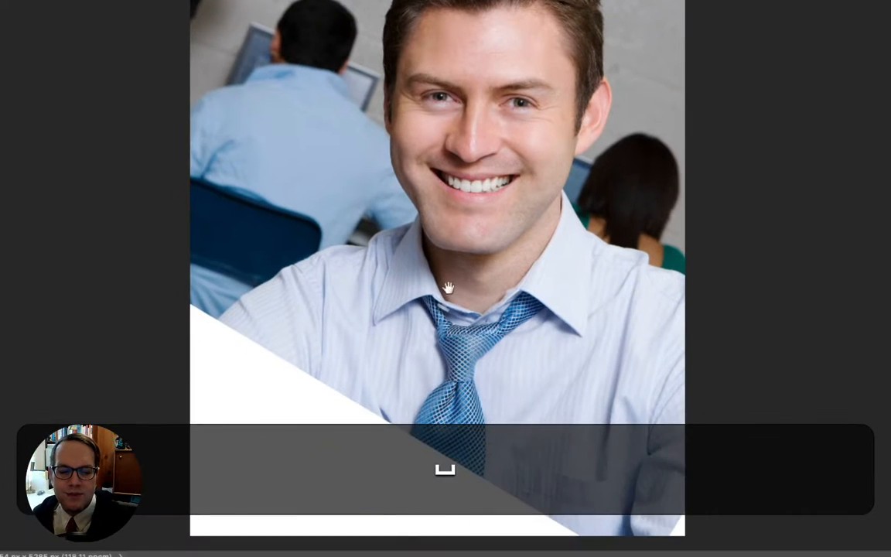
key(super+minus)
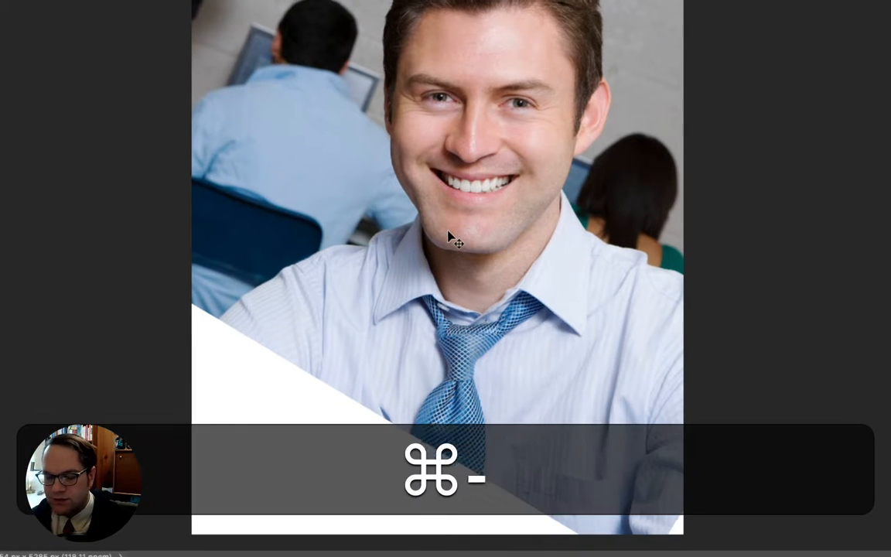
key(super+space)
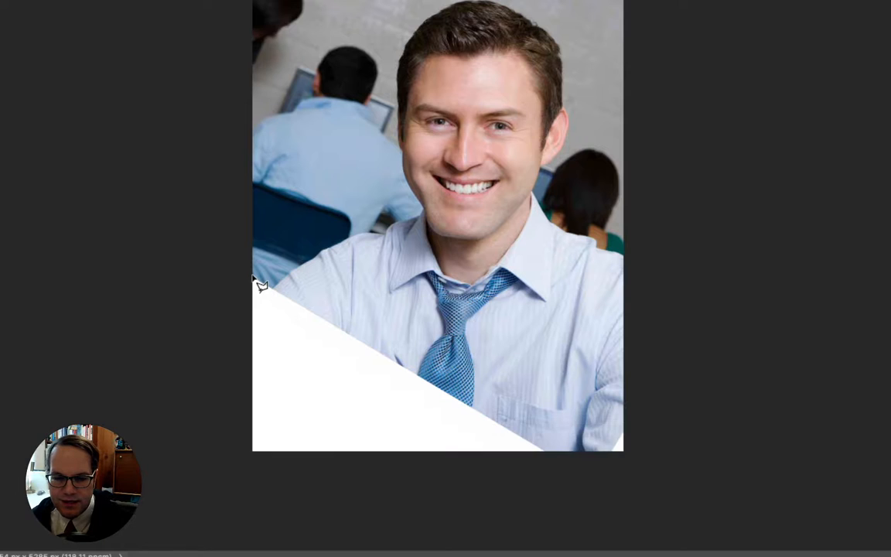